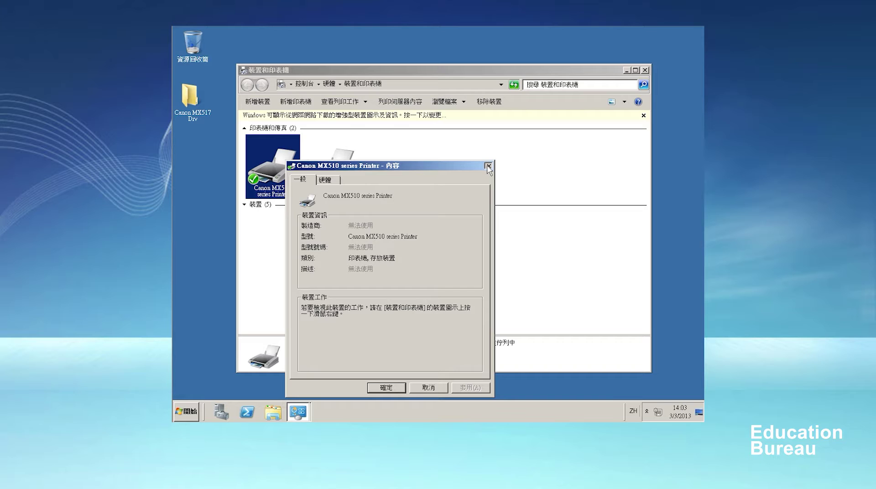
# Close the Devices and Printers window and open Server Manager (伺服器管理員) in a maximized window.
pyautogui.click(646, 71)
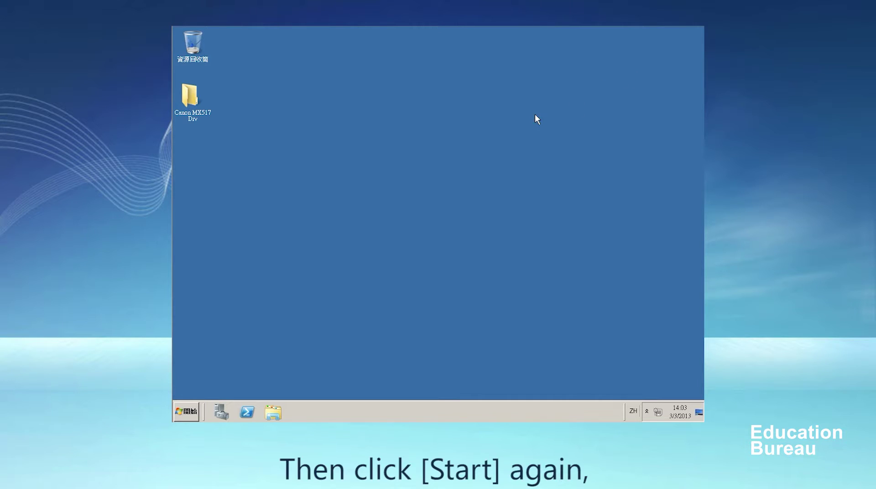
pyautogui.click(188, 412)
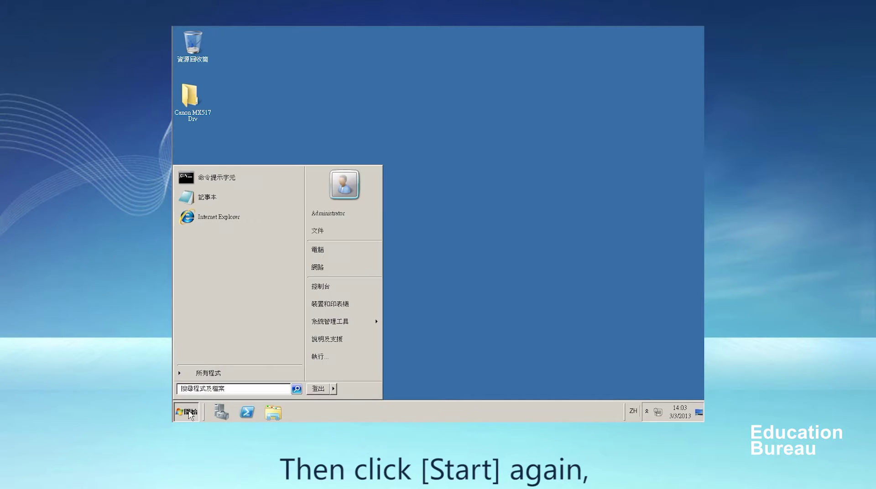
pyautogui.moveTo(325, 323)
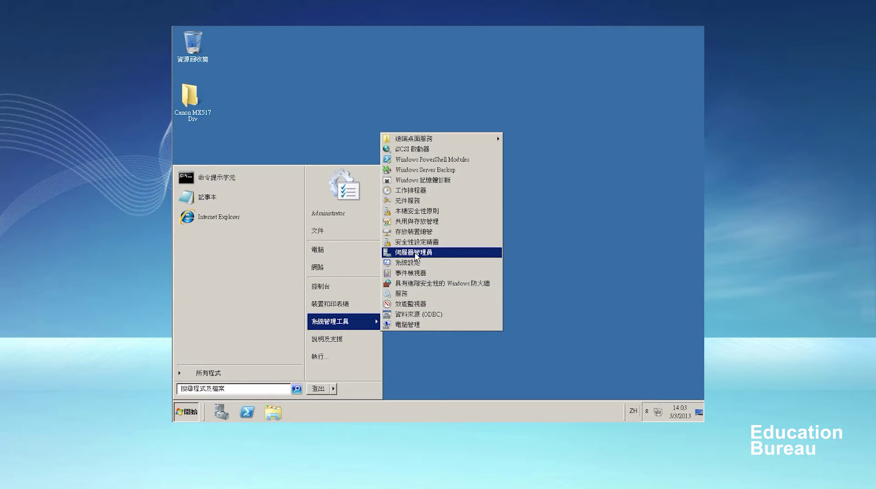
pyautogui.click(442, 251)
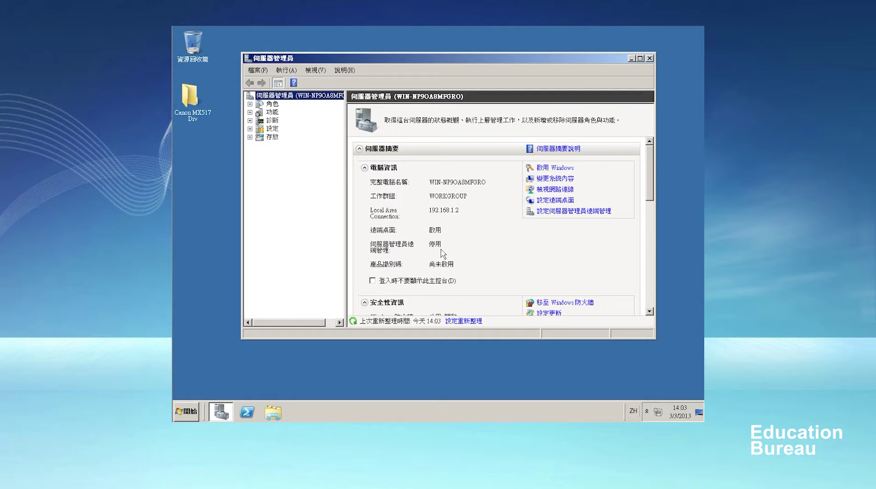
pyautogui.click(641, 59)
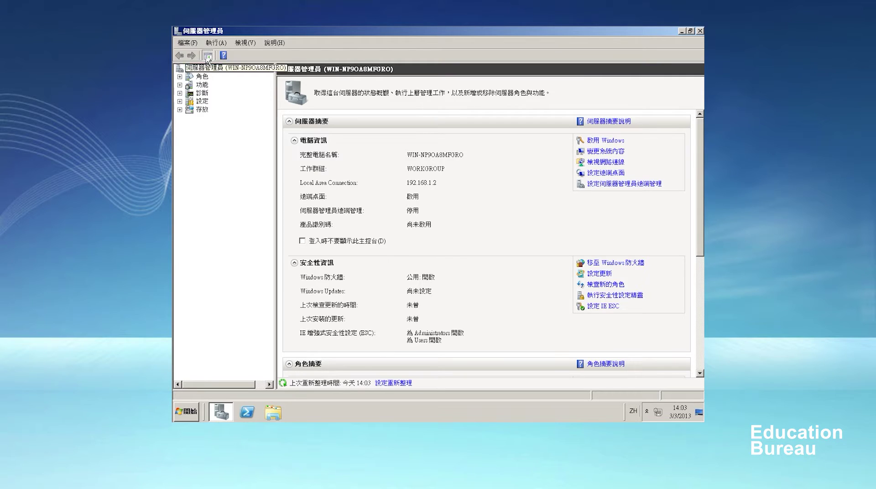
# Start the Add Roles wizard and select the Print and Document Services (列印和文件服務) role for installation.
pyautogui.click(213, 43)
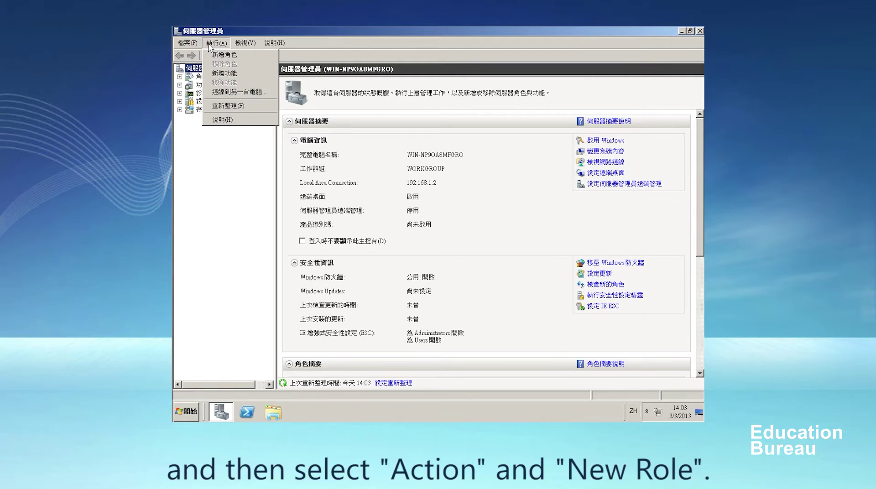
pyautogui.click(249, 54)
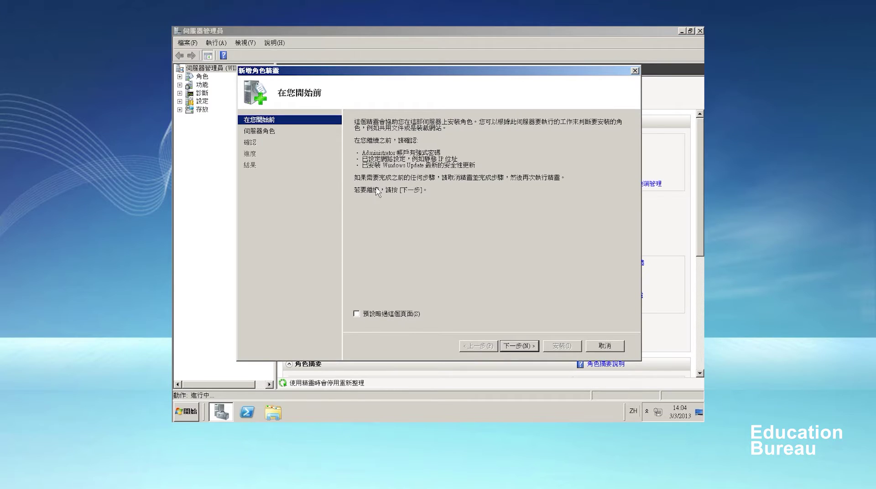
pyautogui.click(520, 346)
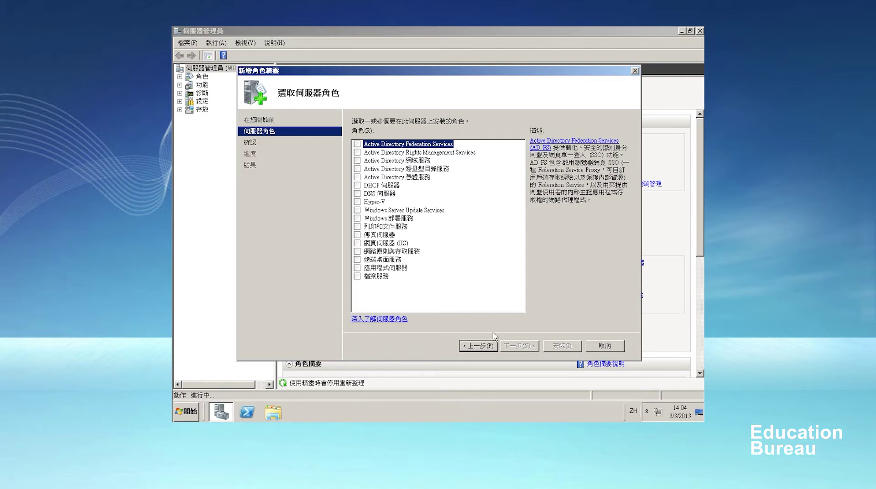
pyautogui.click(356, 227)
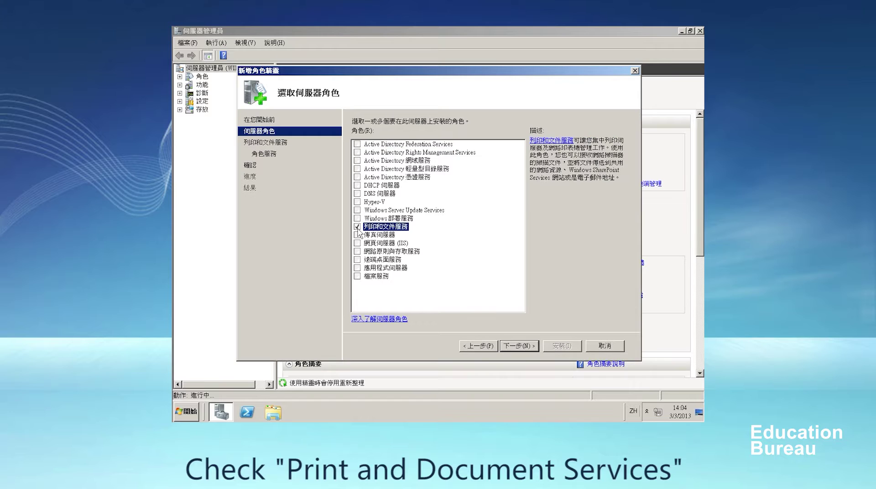
pyautogui.click(518, 349)
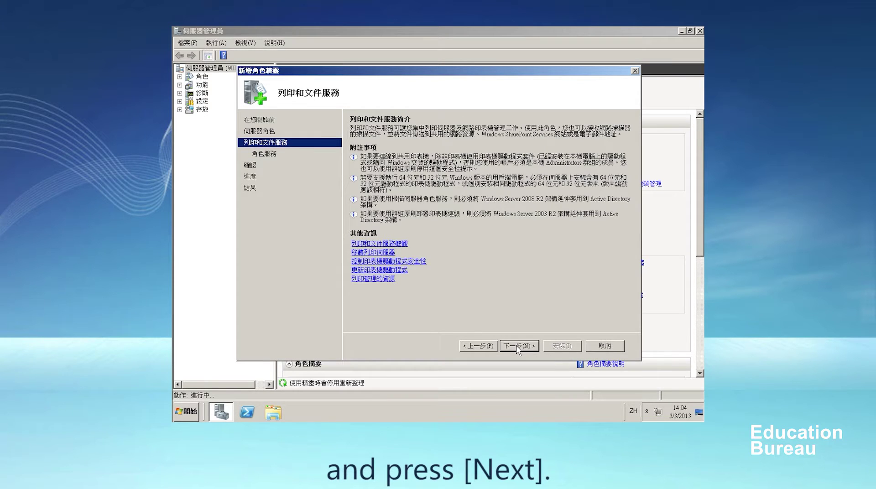
# Keep only the Print Server (列印伺服器) role service selected and install the role.
pyautogui.click(518, 348)
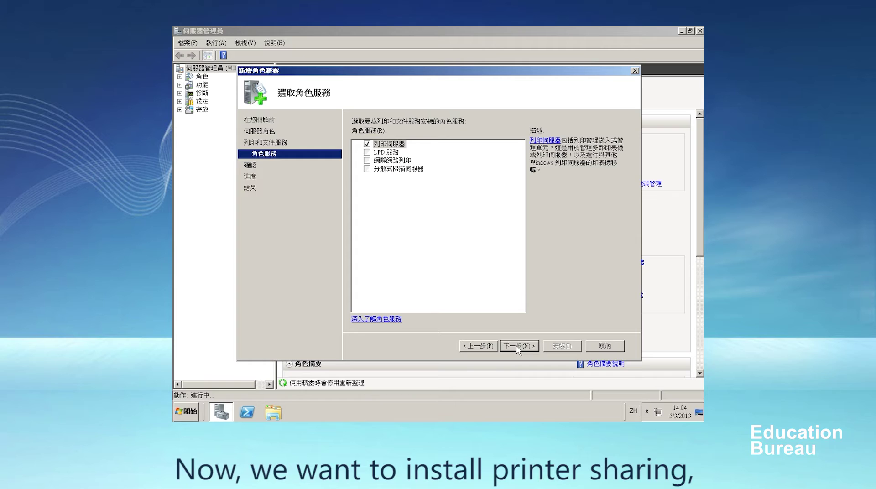
pyautogui.click(395, 146)
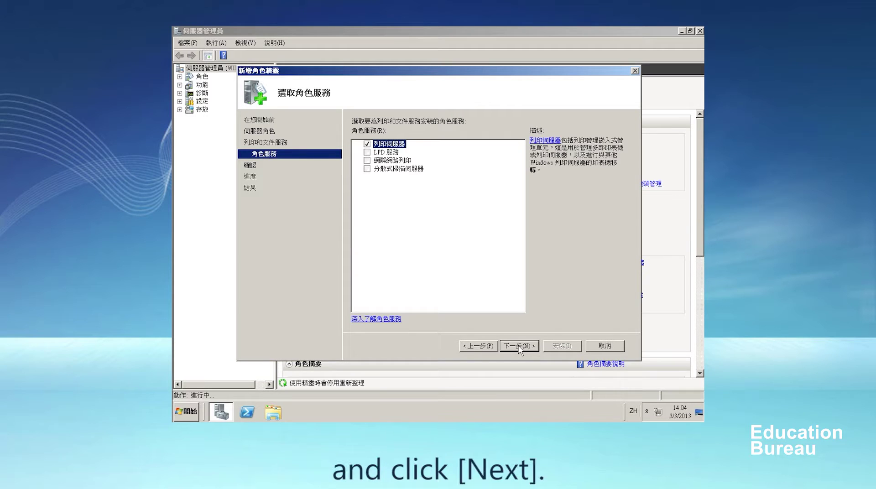
pyautogui.click(519, 346)
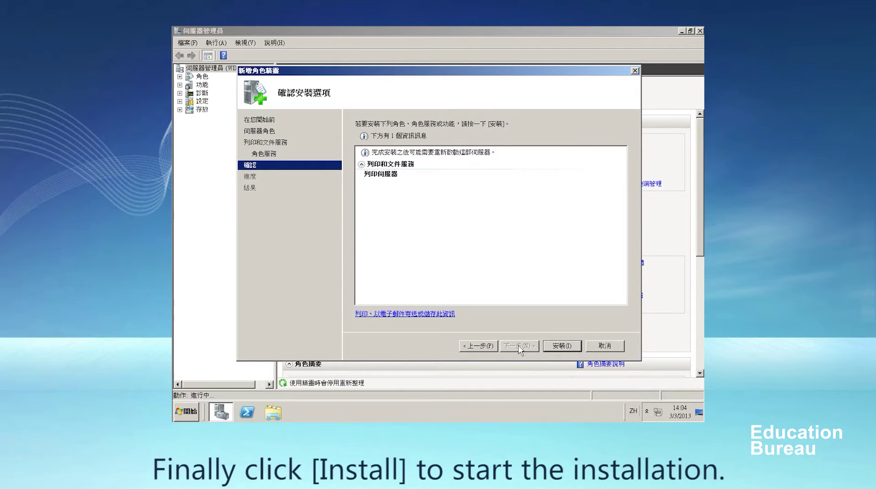
pyautogui.click(561, 347)
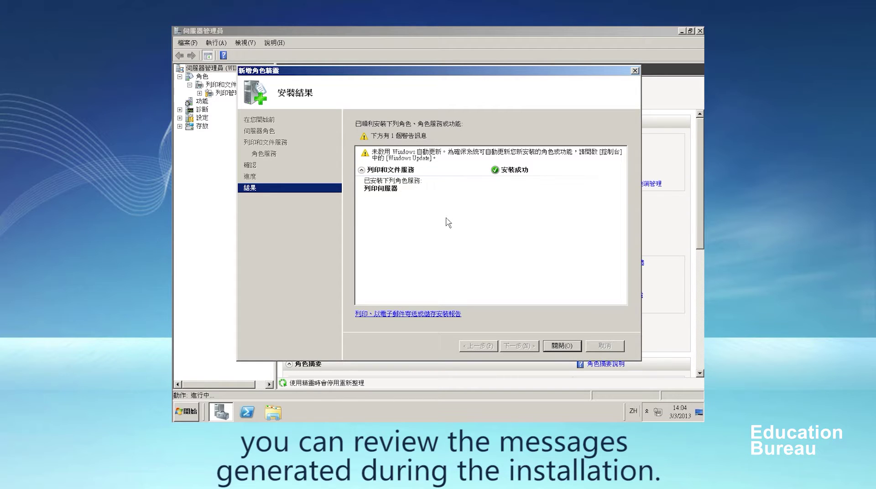
# Review the role's installation results, then close the wizard and Server Manager.
pyautogui.click(362, 171)
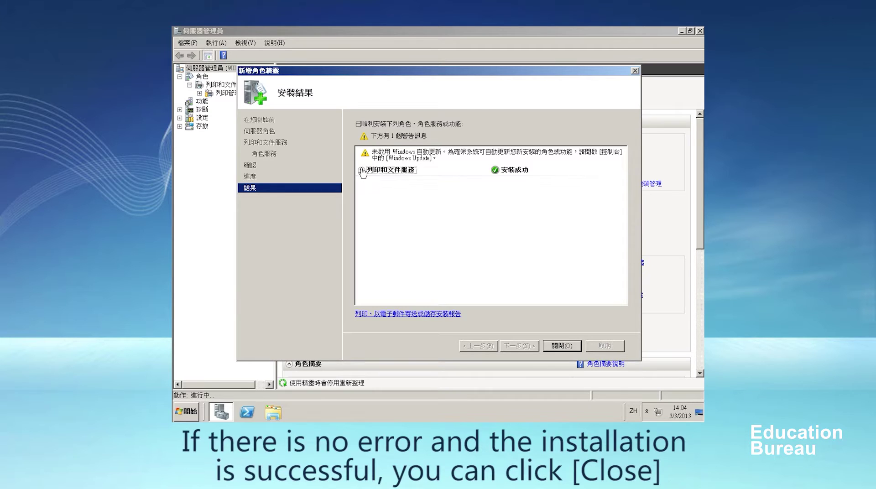
pyautogui.click(362, 170)
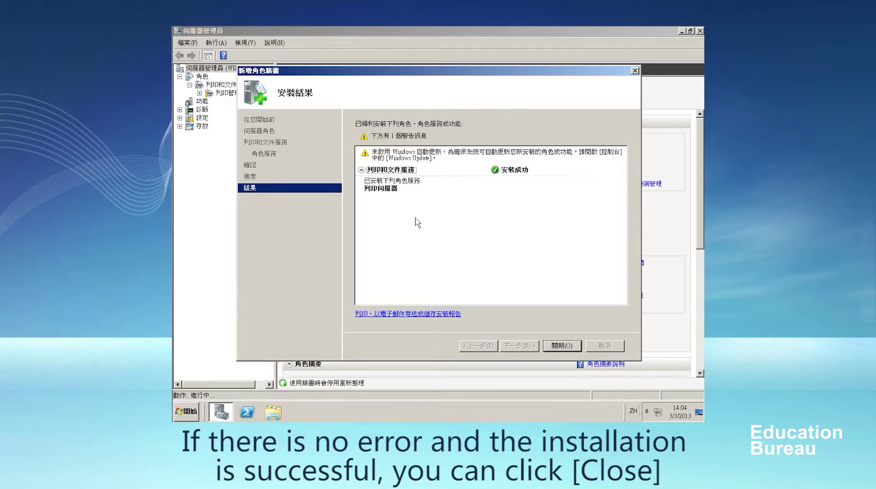
pyautogui.click(556, 348)
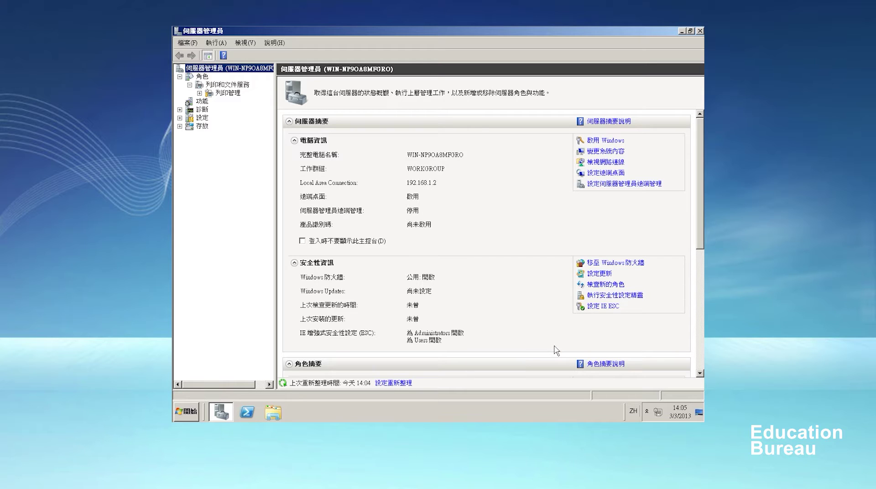
pyautogui.click(699, 32)
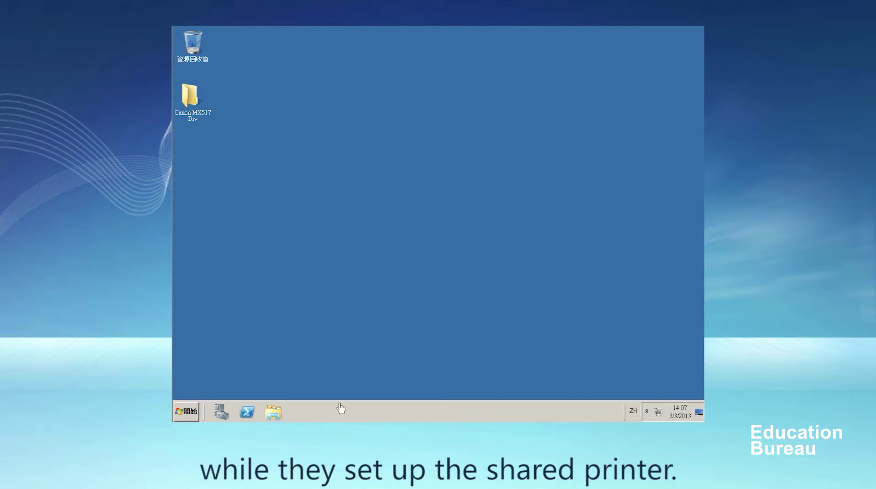
# Open Print Management (列印管理) and display the printers of the local print server.
pyautogui.click(194, 410)
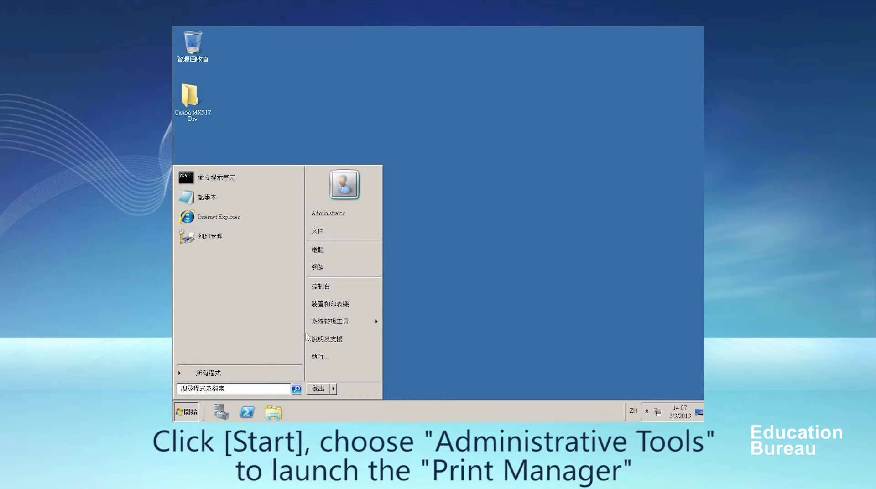
pyautogui.moveTo(332, 325)
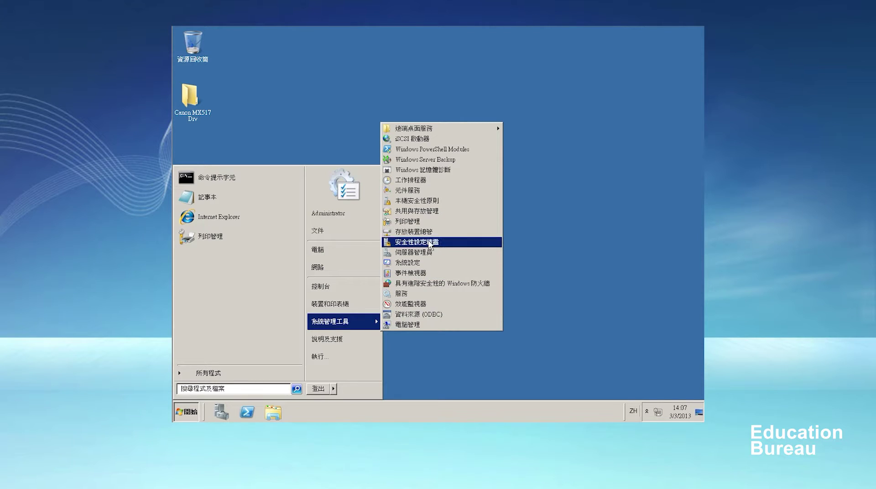
pyautogui.click(435, 222)
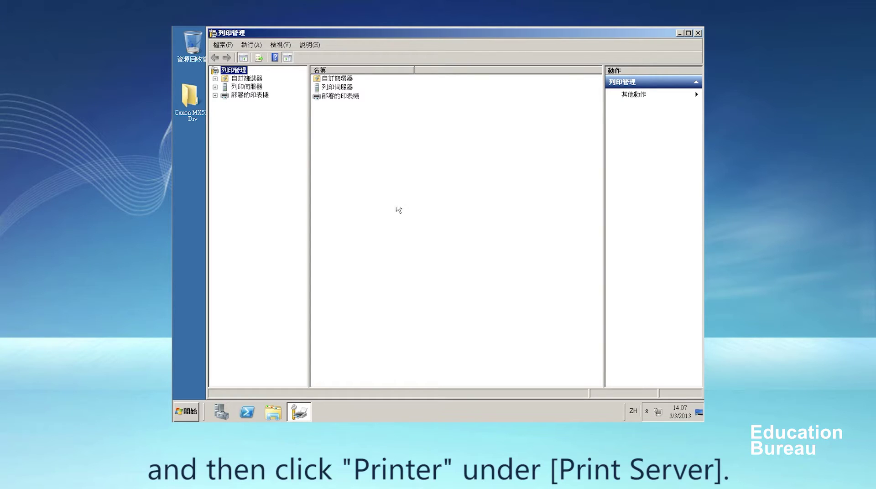
pyautogui.click(215, 87)
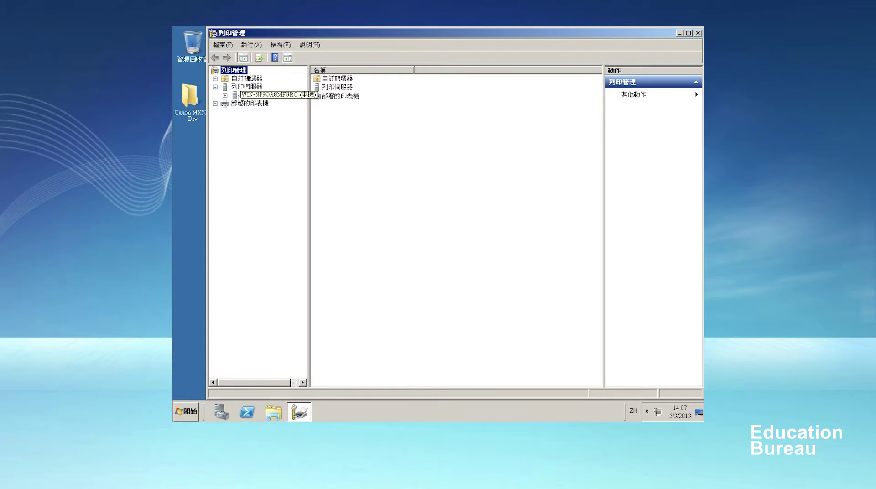
pyautogui.click(225, 95)
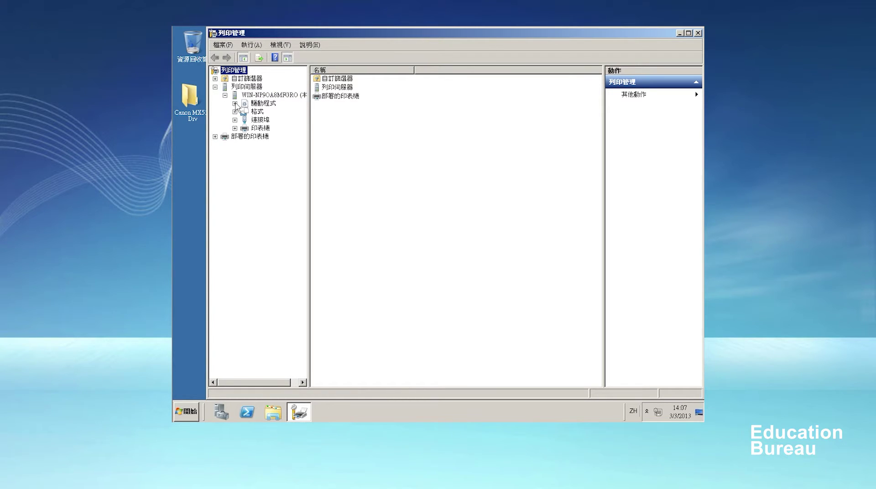
pyautogui.click(246, 129)
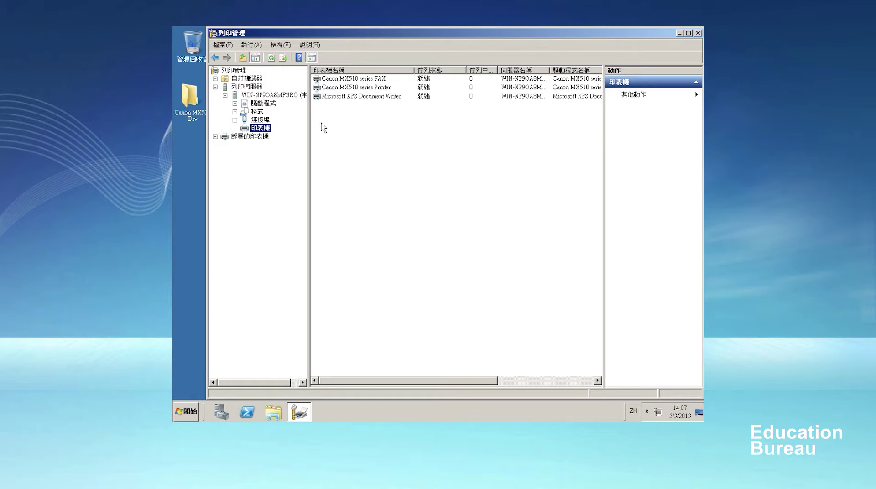
# Open the properties of the Canon MX510 series Printer and enable sharing for it.
pyautogui.click(373, 88)
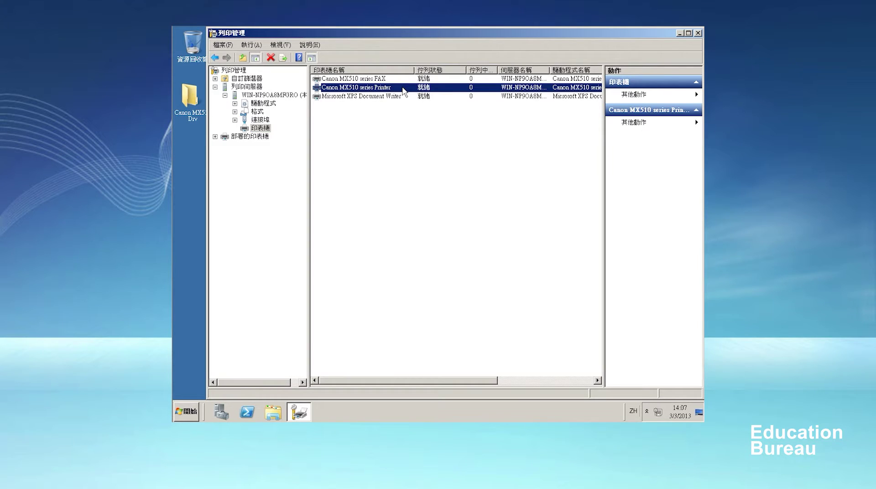
pyautogui.rightClick(403, 91)
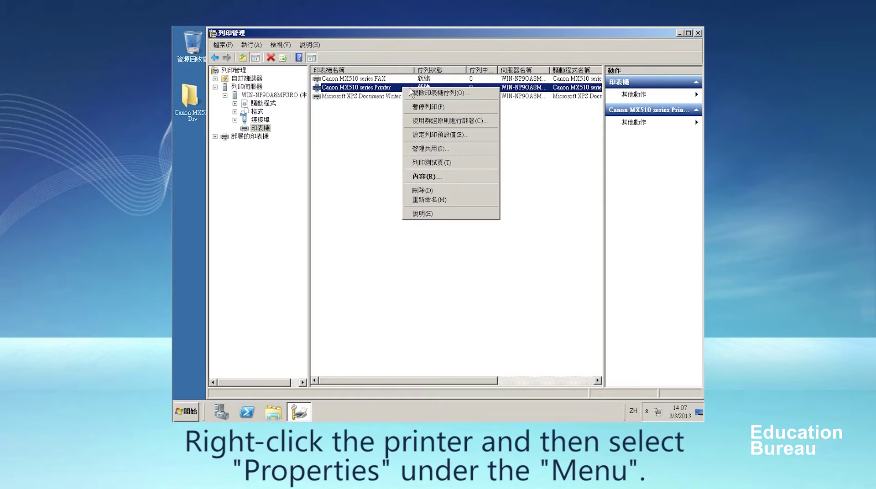
pyautogui.click(441, 178)
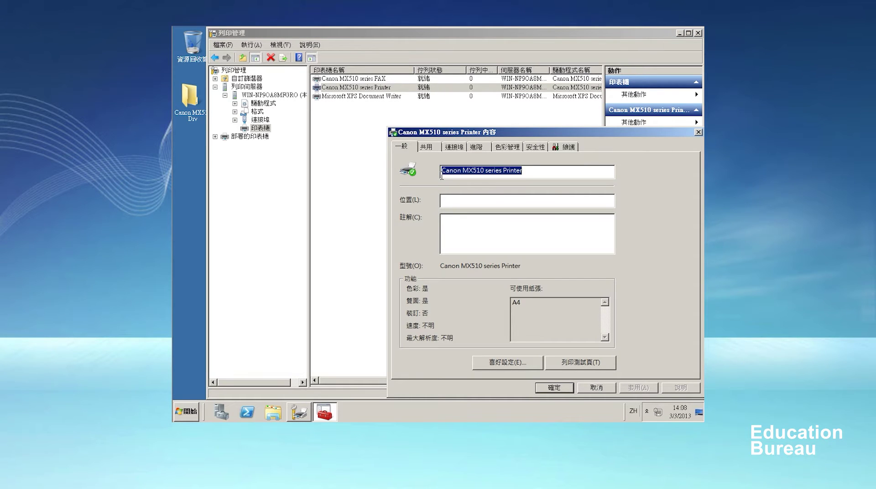
pyautogui.click(432, 147)
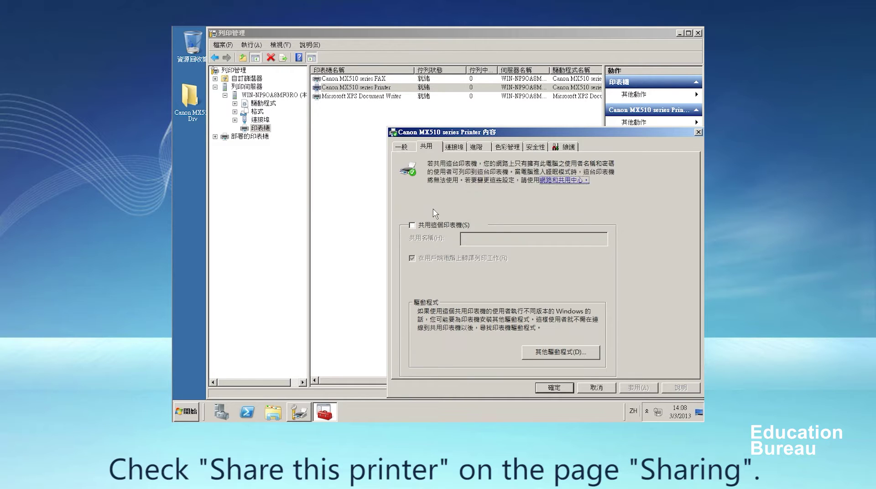
pyautogui.click(413, 226)
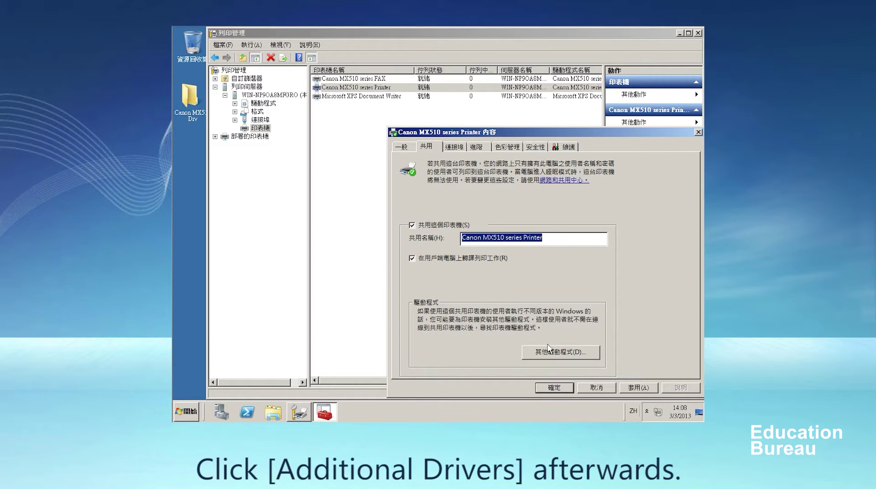
# Install the additional x86 driver for the shared Canon printer from its driver folder, and recheck the additional drivers list.
pyautogui.click(581, 353)
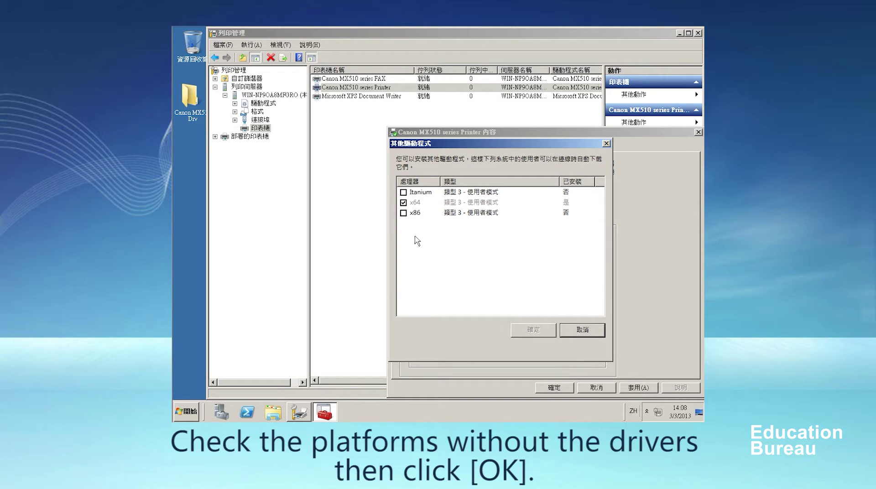
pyautogui.click(403, 213)
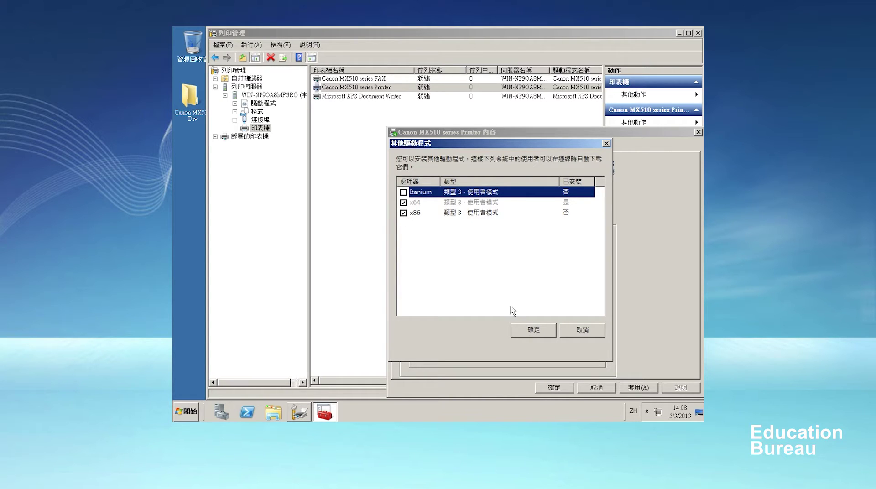
pyautogui.click(532, 336)
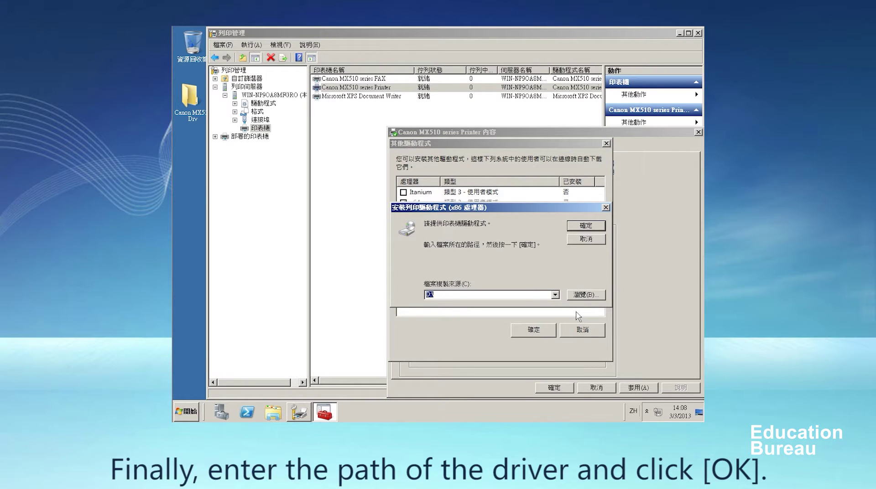
pyautogui.click(586, 296)
pyautogui.click(418, 271)
pyautogui.doubleClick(493, 247)
pyautogui.doubleClick(493, 246)
pyautogui.click(655, 373)
pyautogui.click(593, 231)
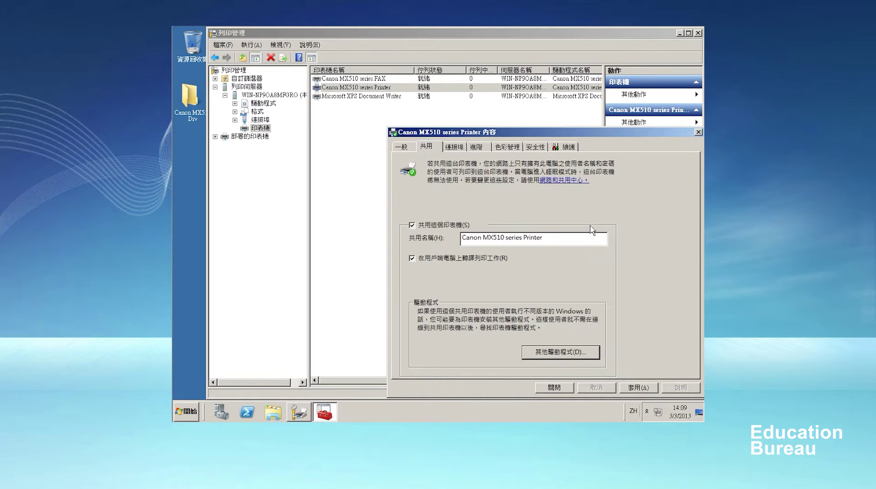
pyautogui.click(571, 353)
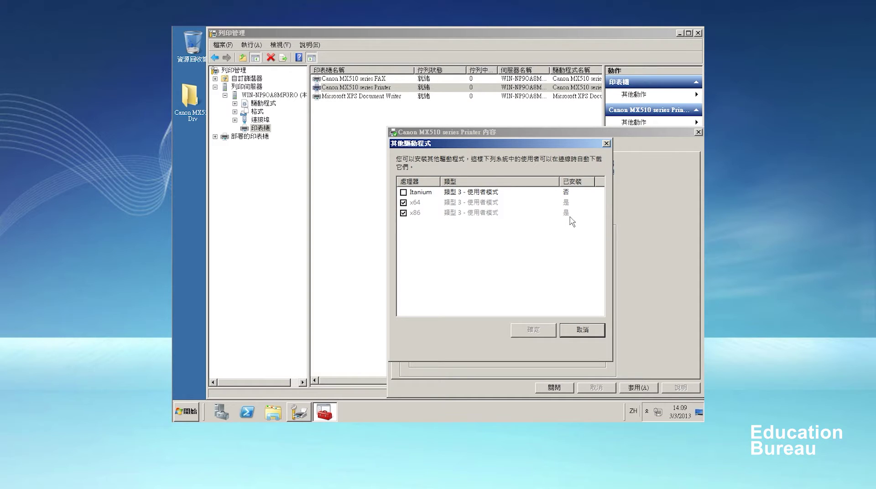
pyautogui.click(581, 337)
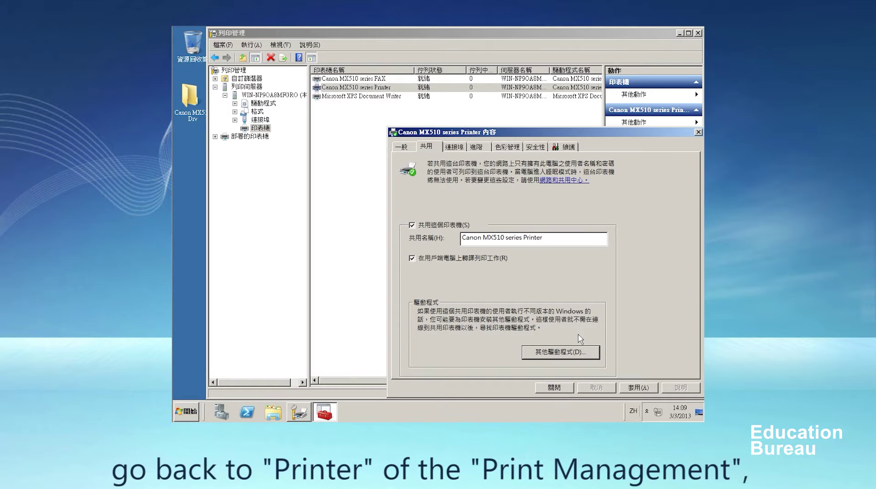
# Close the printer's properties, then view the Group Policy deployment settings (使用群組原則進行部署) of the Canon MX510 series Printer and accept them without adding a GPO.
pyautogui.click(566, 388)
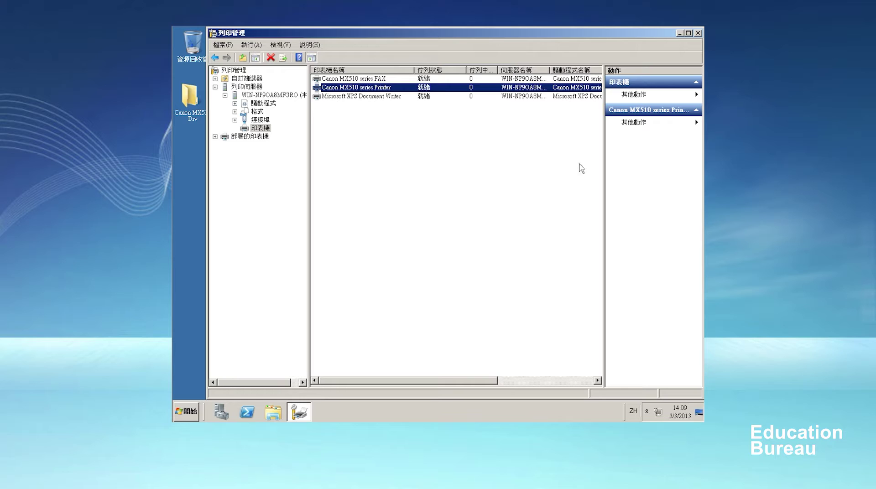
pyautogui.click(339, 126)
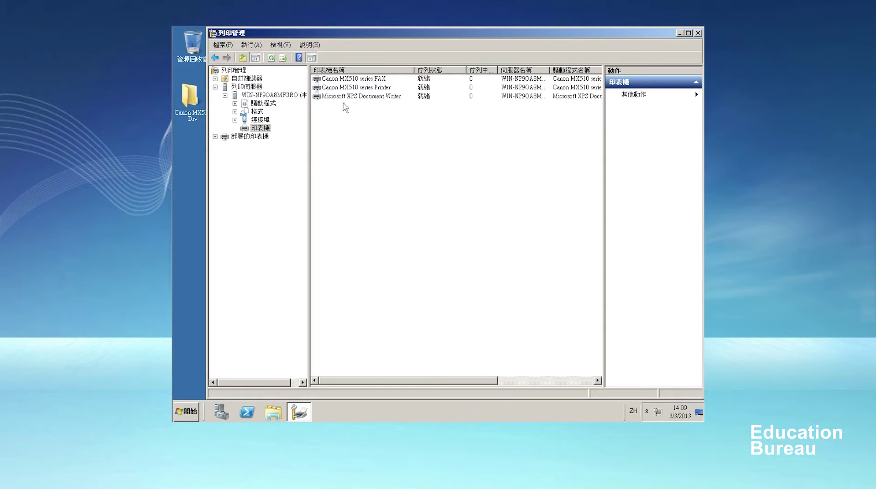
pyautogui.click(348, 88)
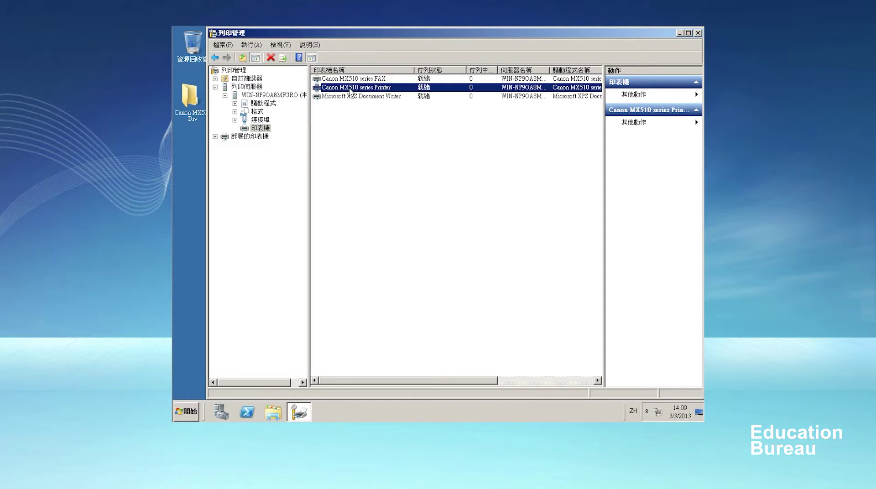
pyautogui.rightClick(352, 88)
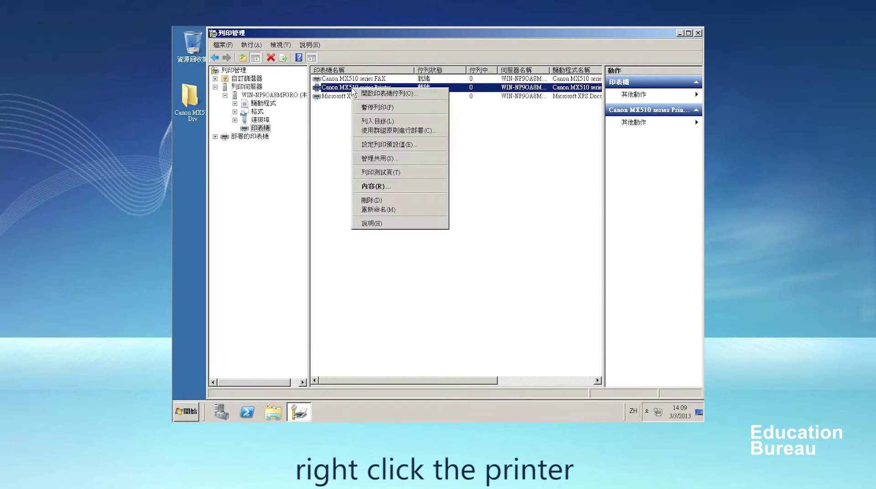
pyautogui.click(387, 132)
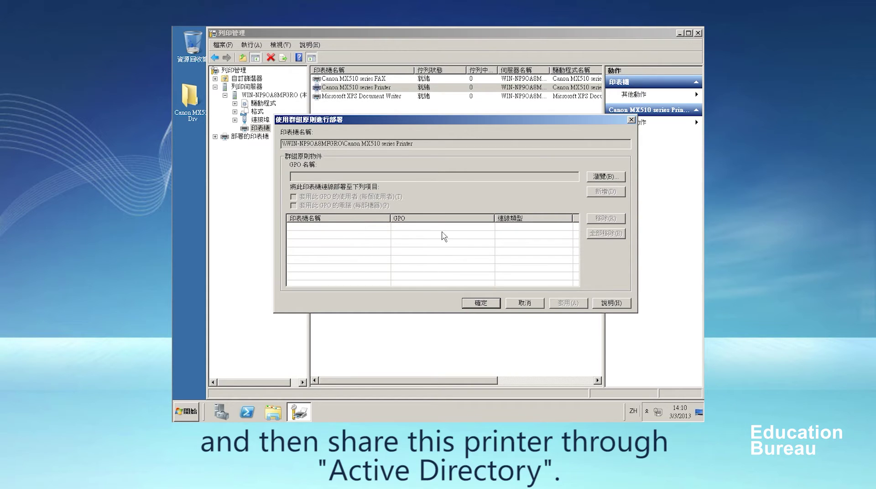
pyautogui.click(478, 303)
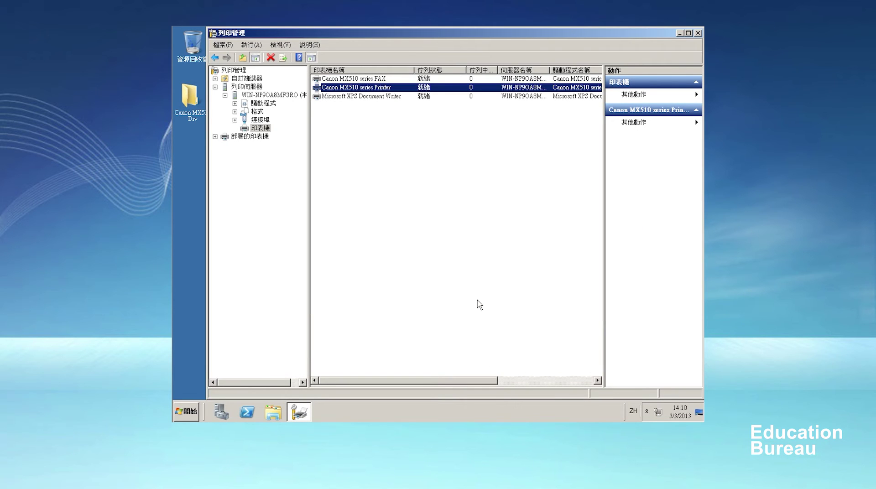